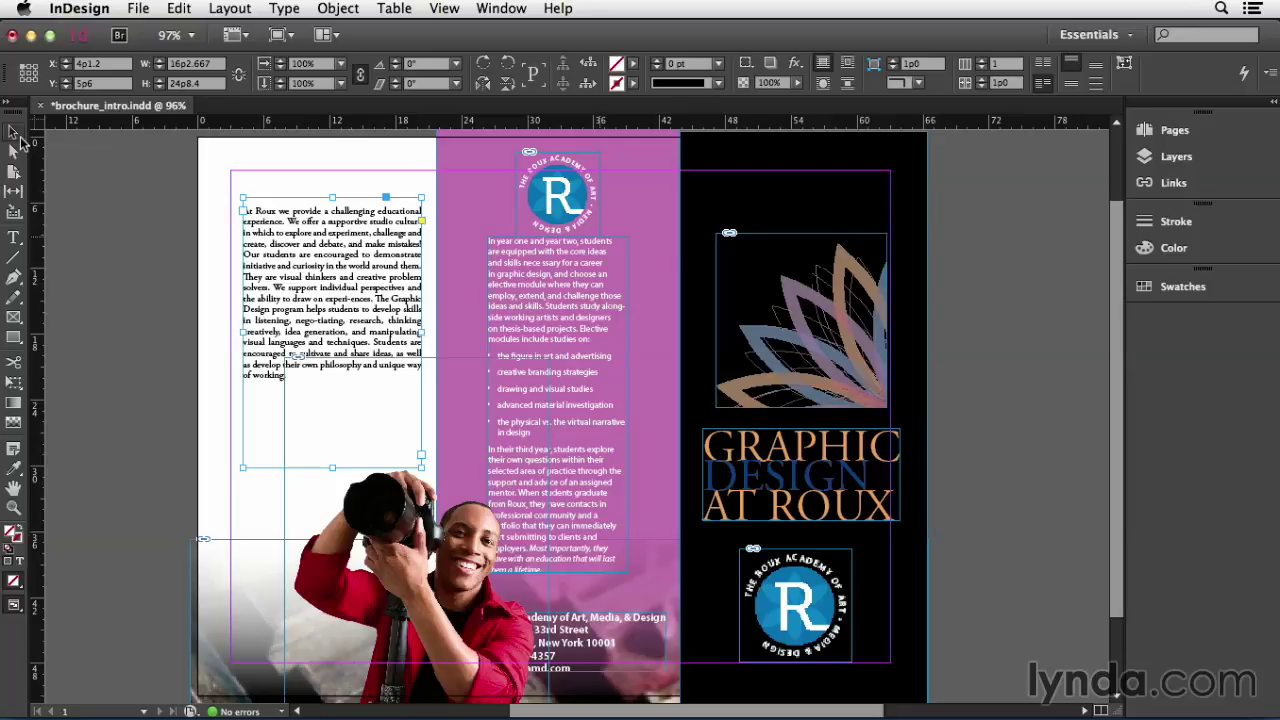
Place the top R logo over the pink column at 28p1.192, 1p0.664 and raise the bottom logo to 36p2.4.
click(13, 131)
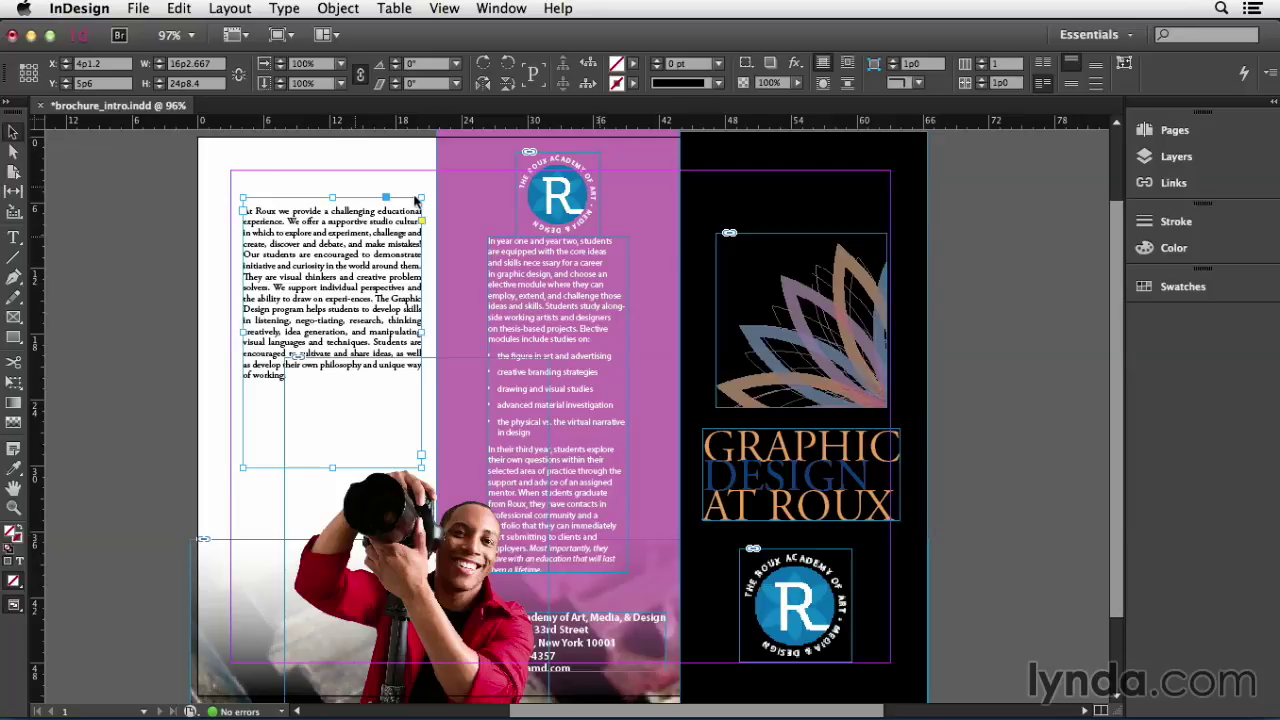
click(546, 215)
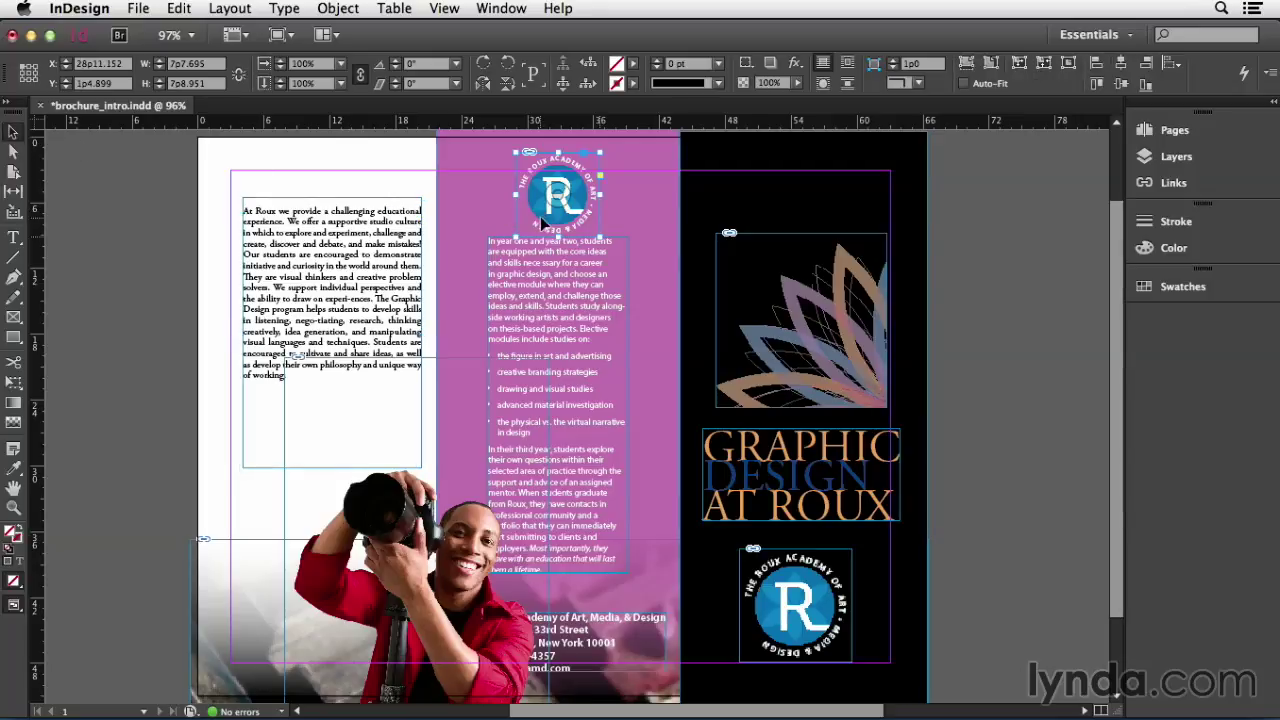
drag(543, 216, 509, 227)
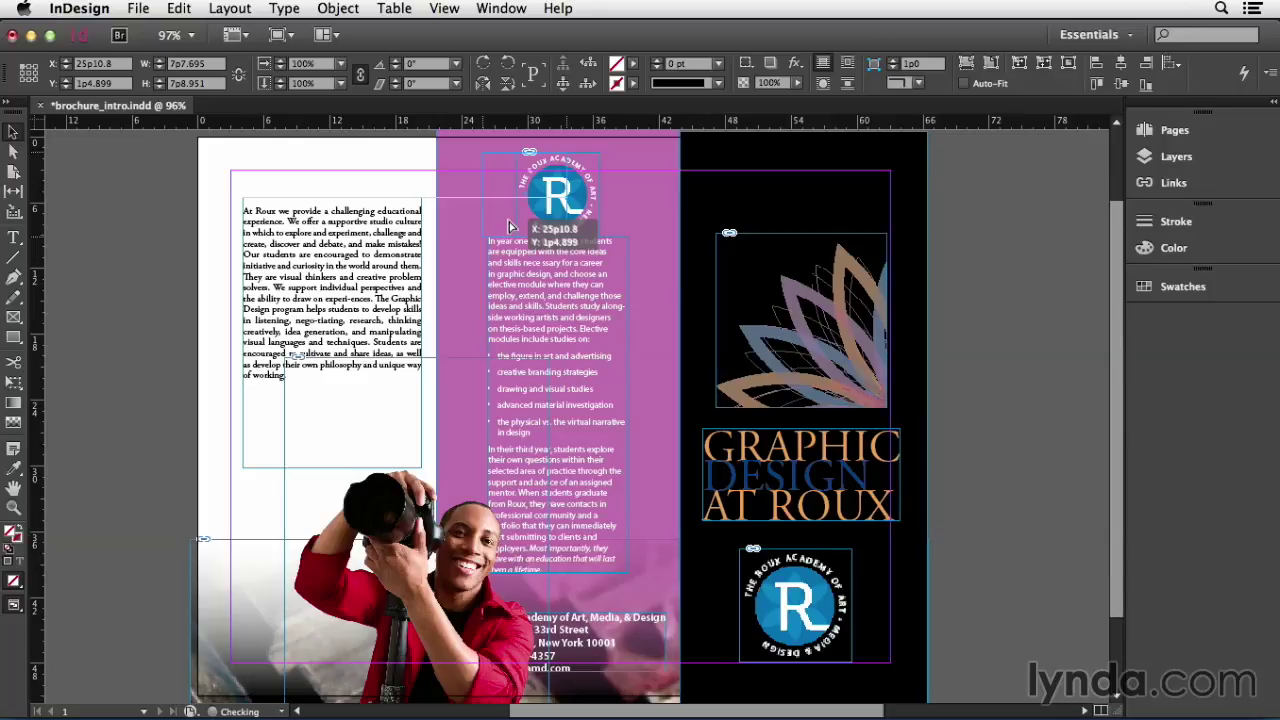
drag(509, 227, 531, 220)
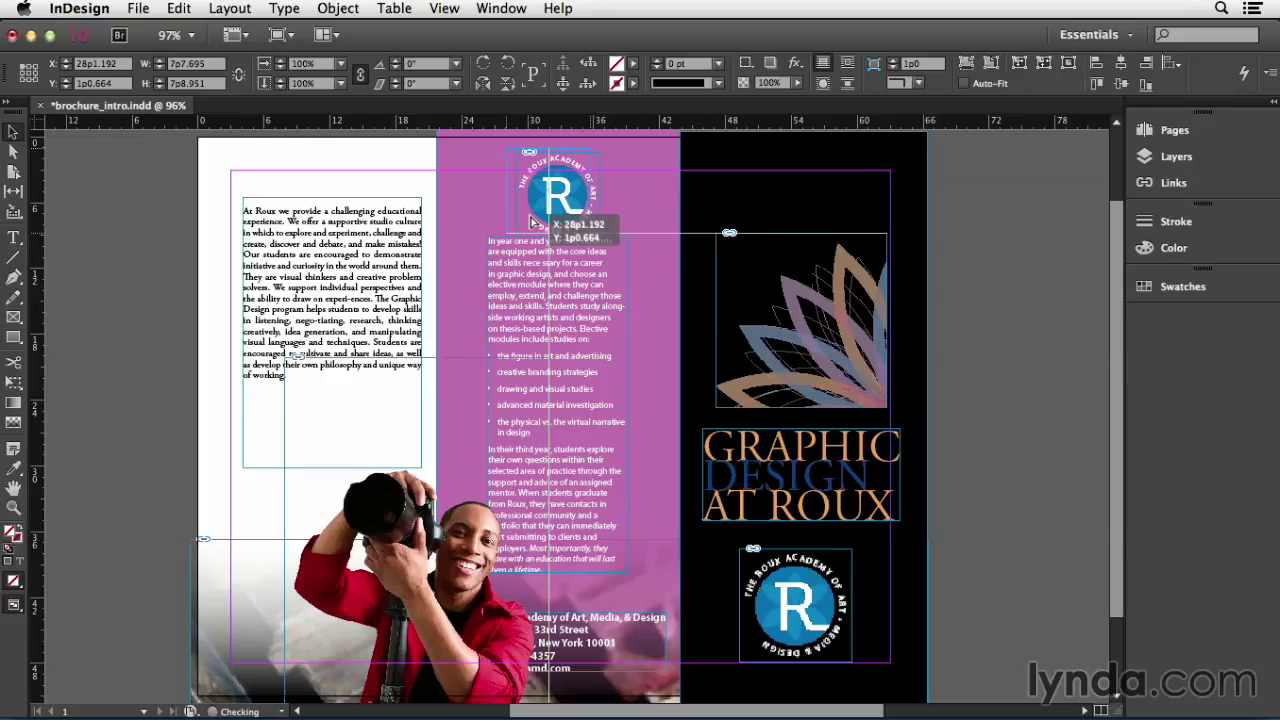
drag(531, 220, 537, 221)
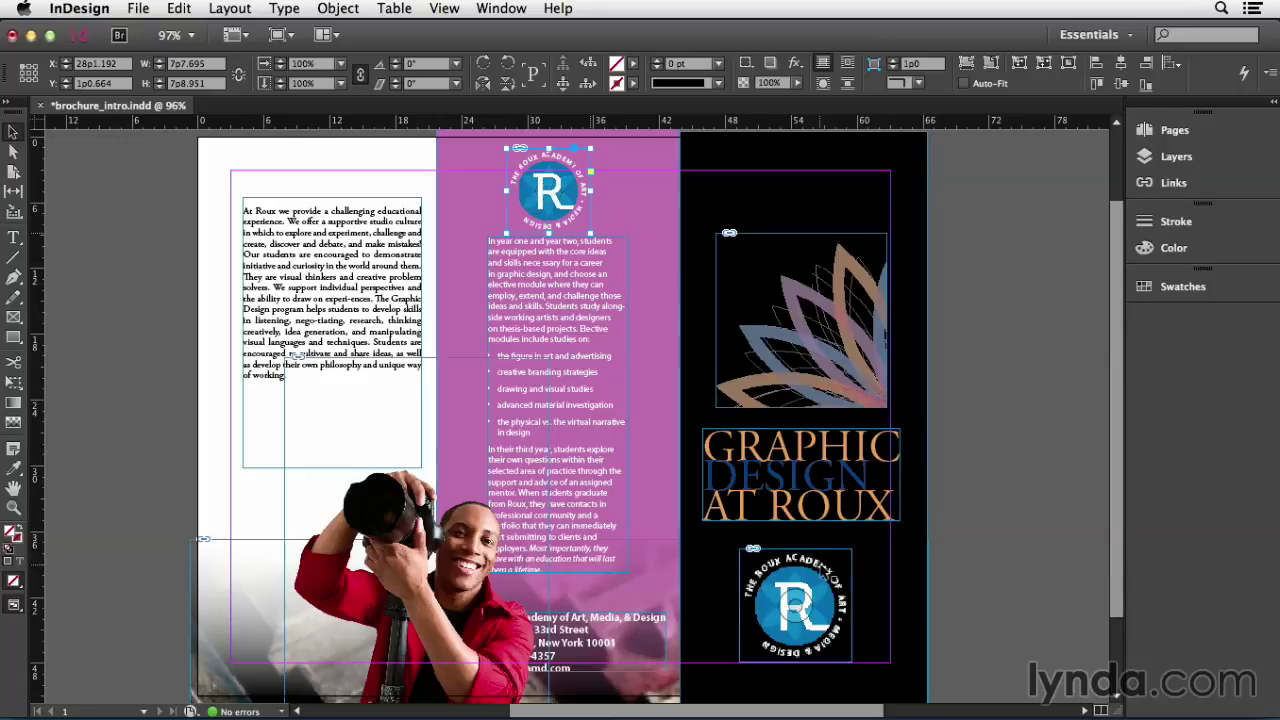
click(797, 603)
mouse_move(823, 578)
mouse_down()
mouse_move(818, 563)
mouse_move(829, 566)
mouse_up()
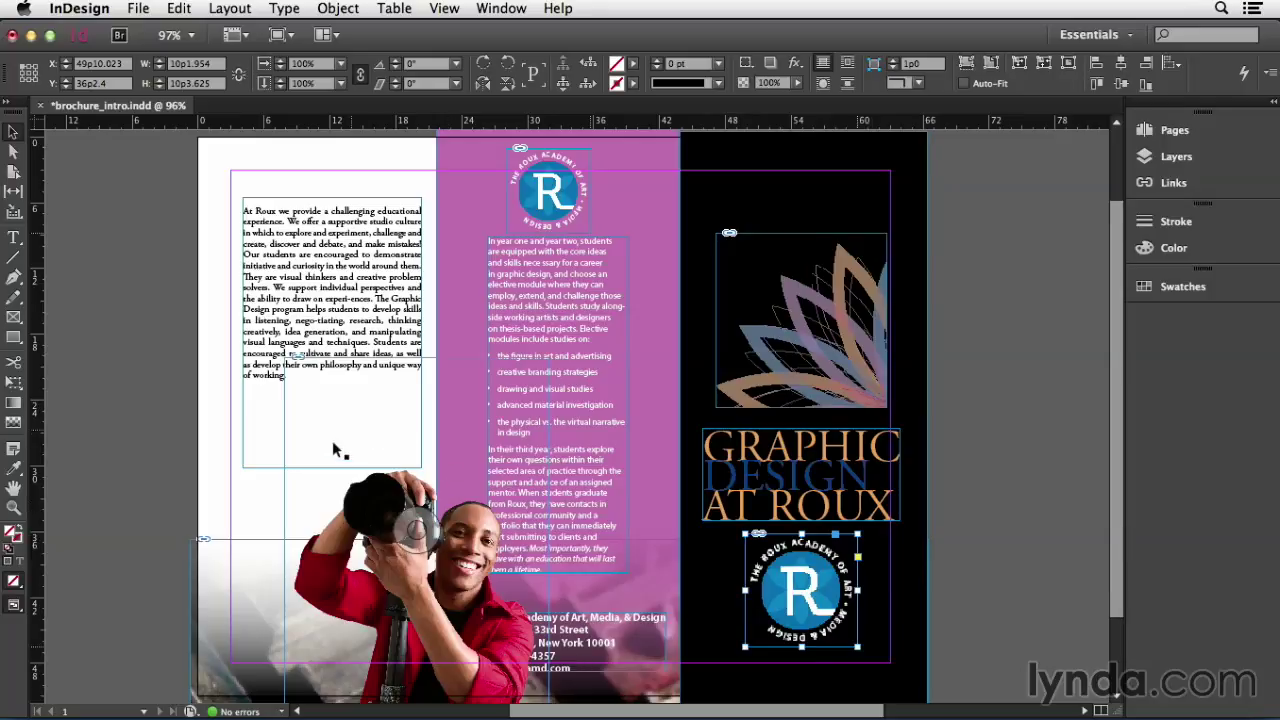
Nudge the photo frame left and slide the image left inside it, clearing the address block.
drag(326, 490, 306, 492)
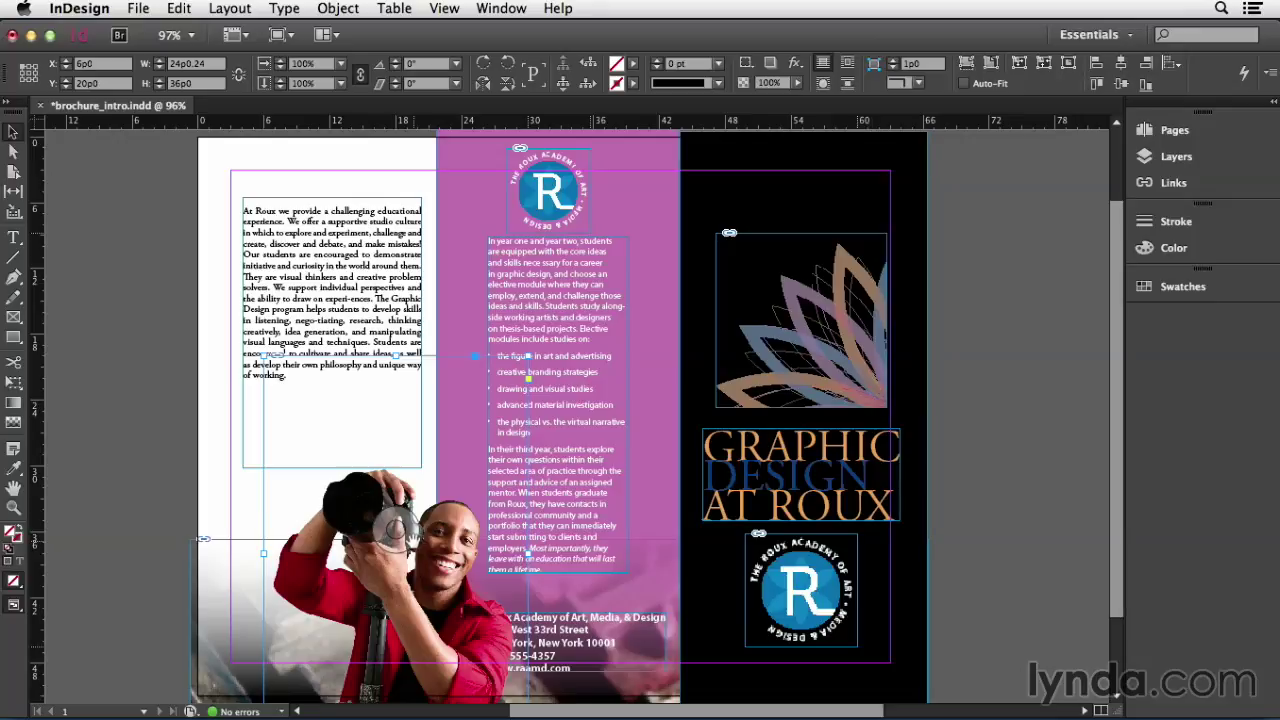
drag(412, 542, 348, 548)
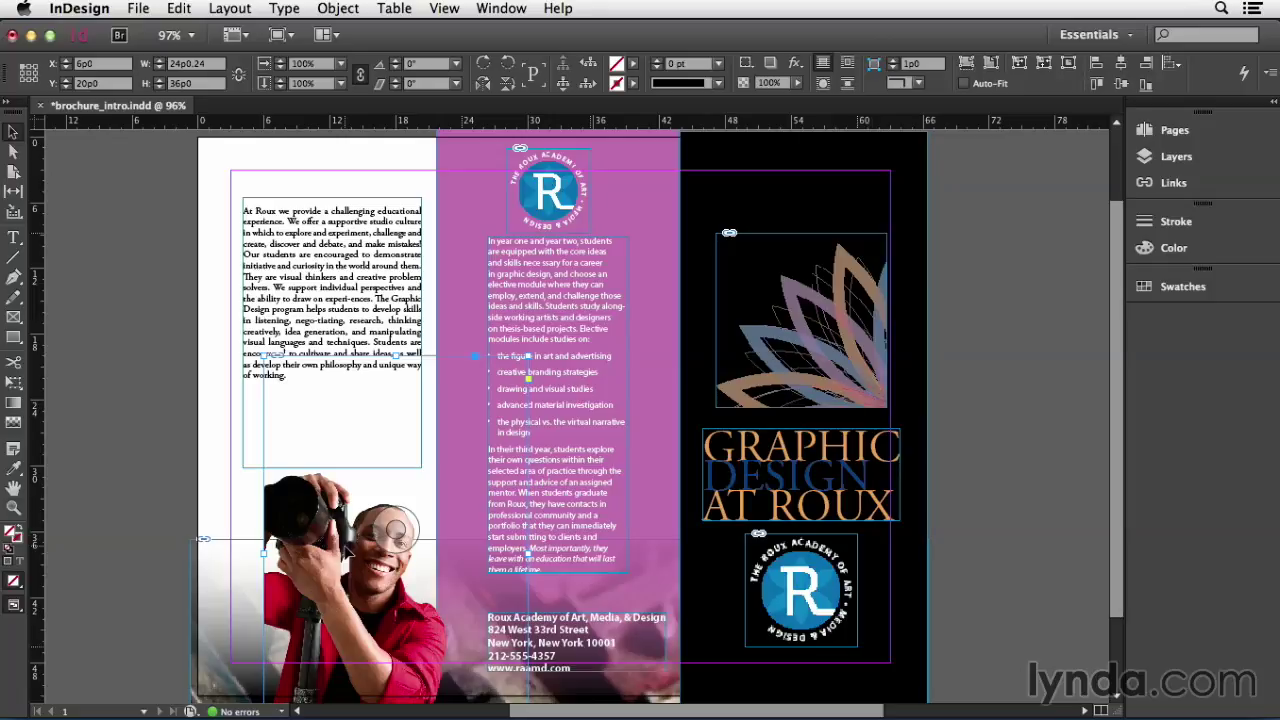
Move the person higher within the photo and widen the frame left to start at X 5p0.
click(440, 545)
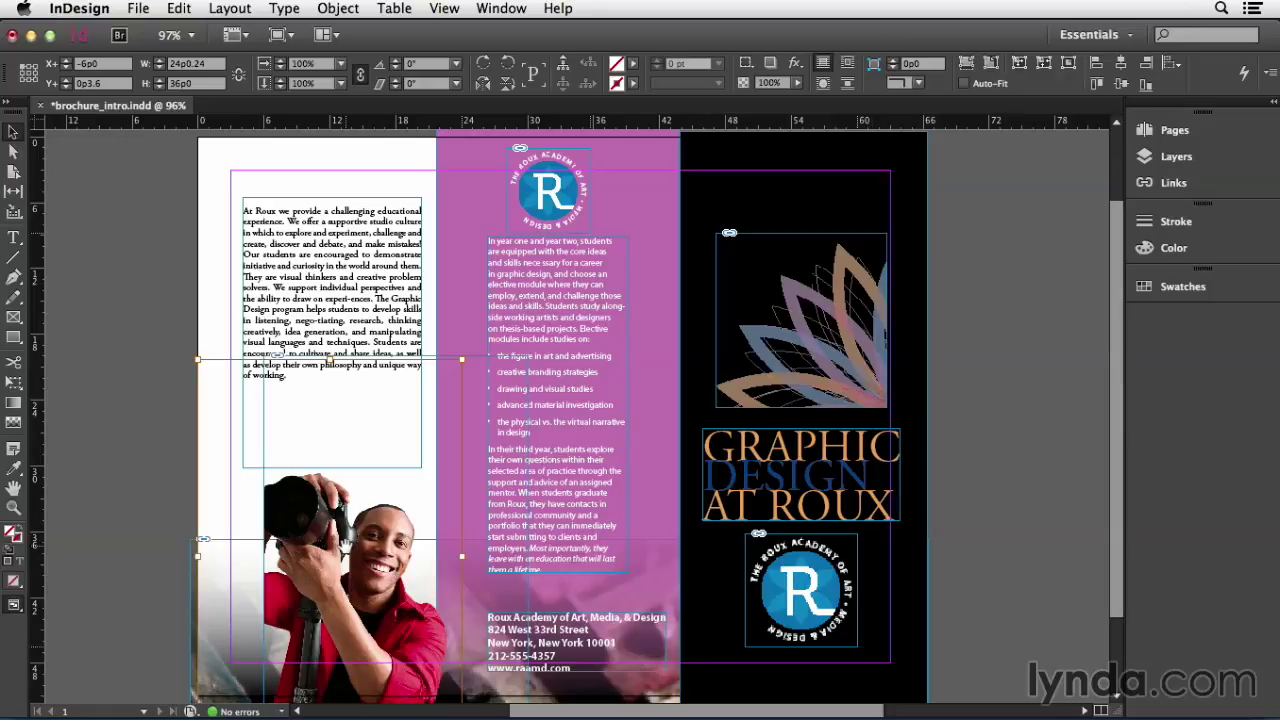
drag(349, 552, 370, 483)
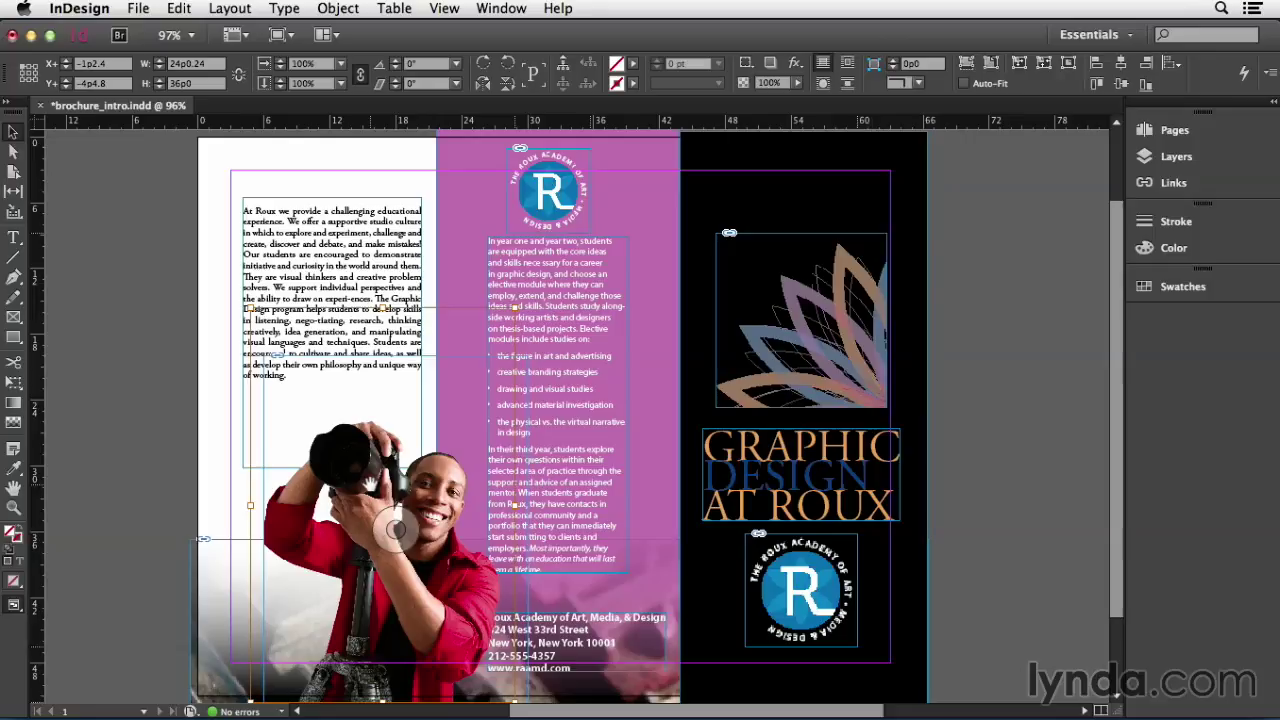
key(Escape)
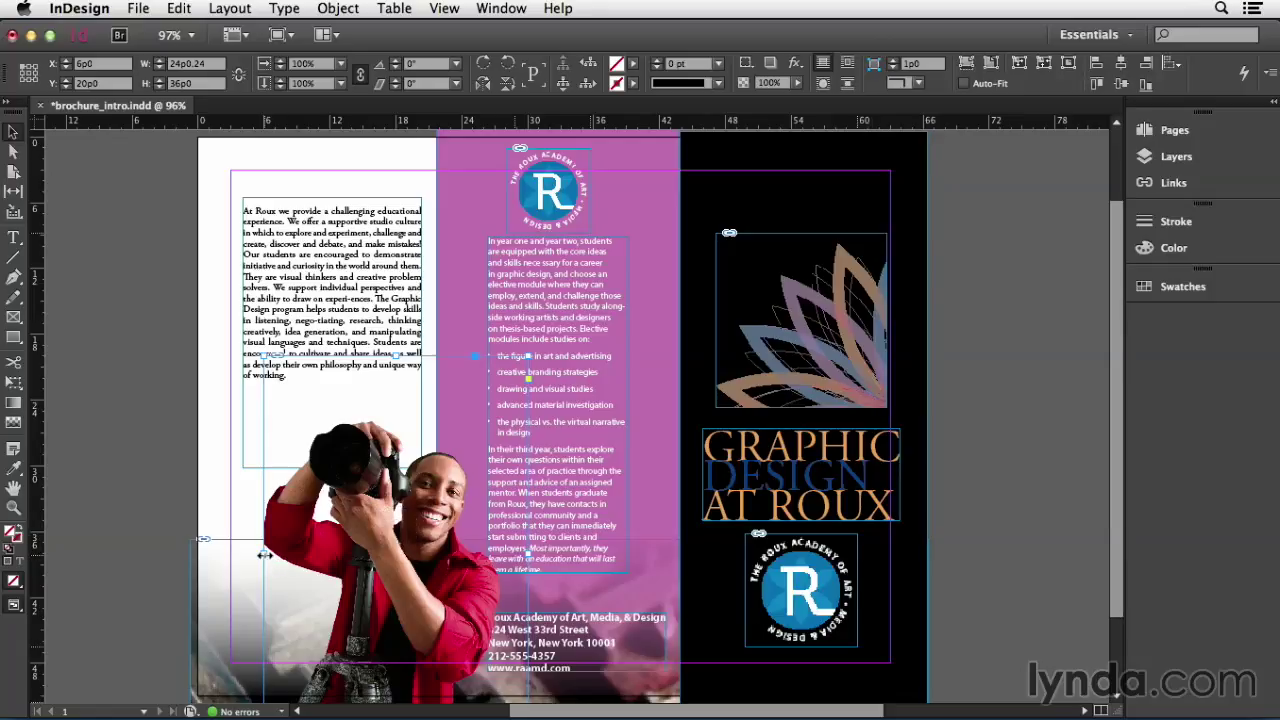
drag(264, 554, 254, 557)
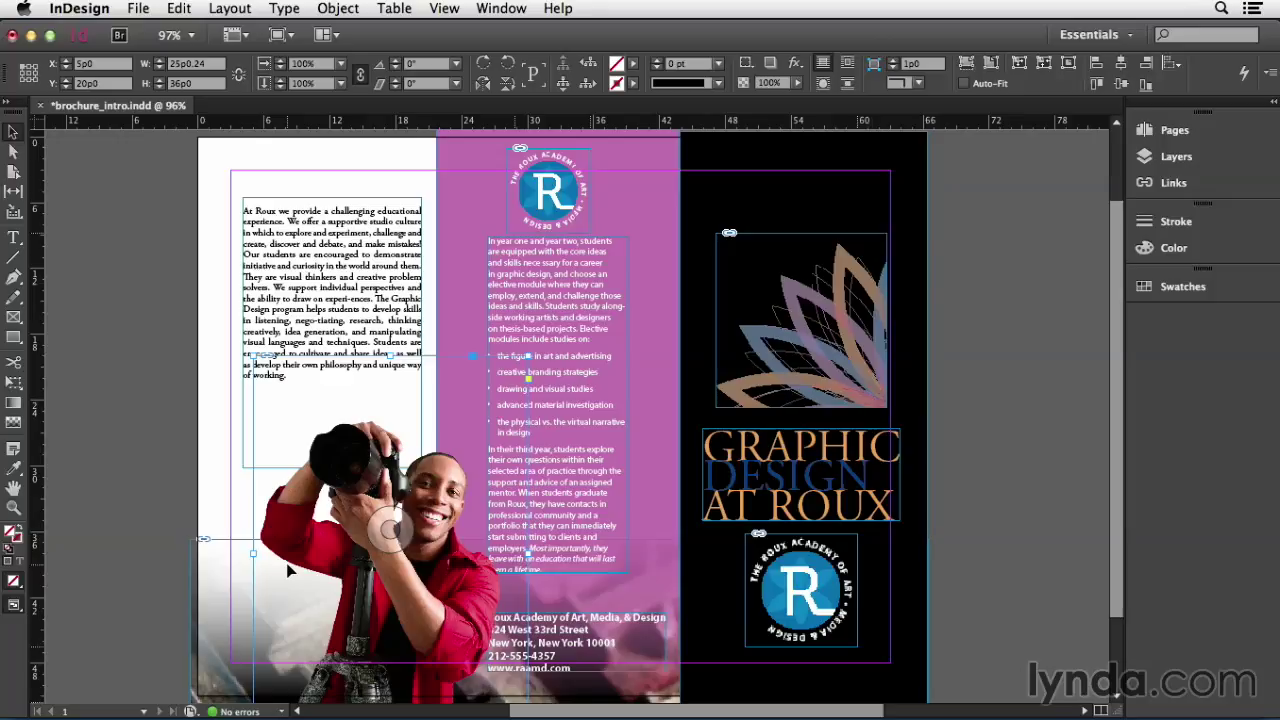
Resize the left body text frame to 11p1.637 wide by 36p0 tall.
click(318, 306)
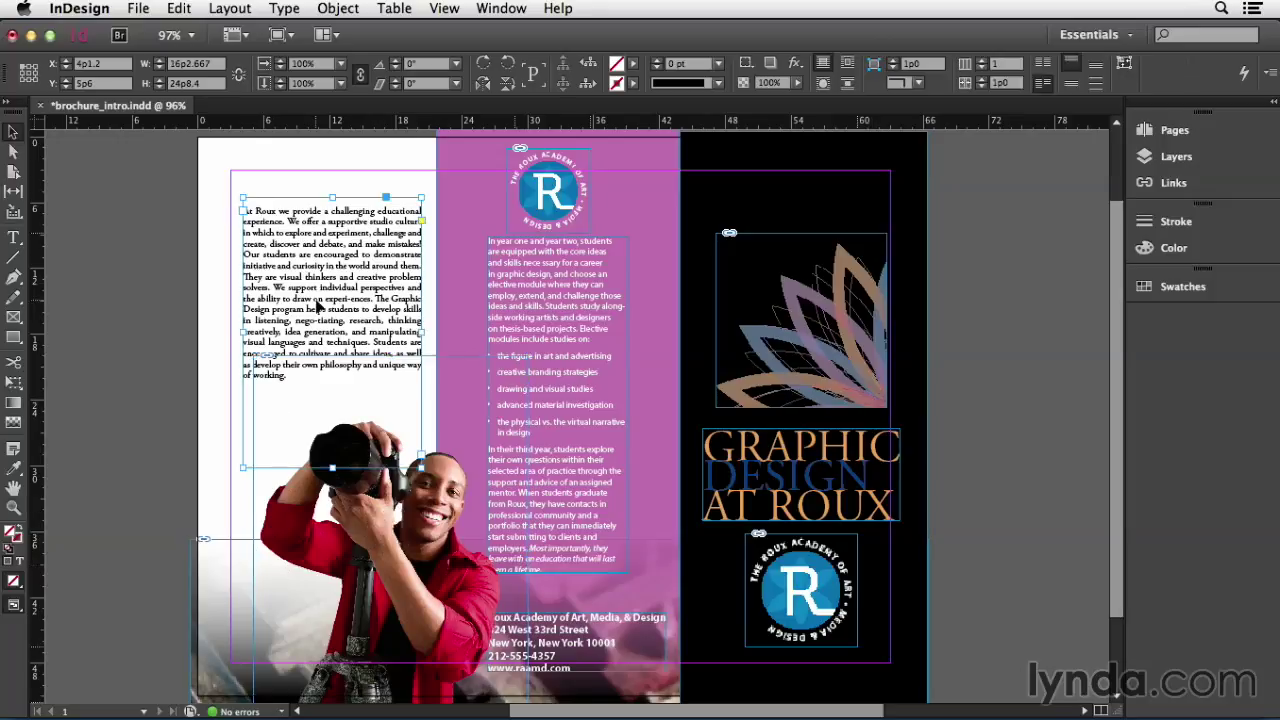
drag(318, 306, 314, 316)
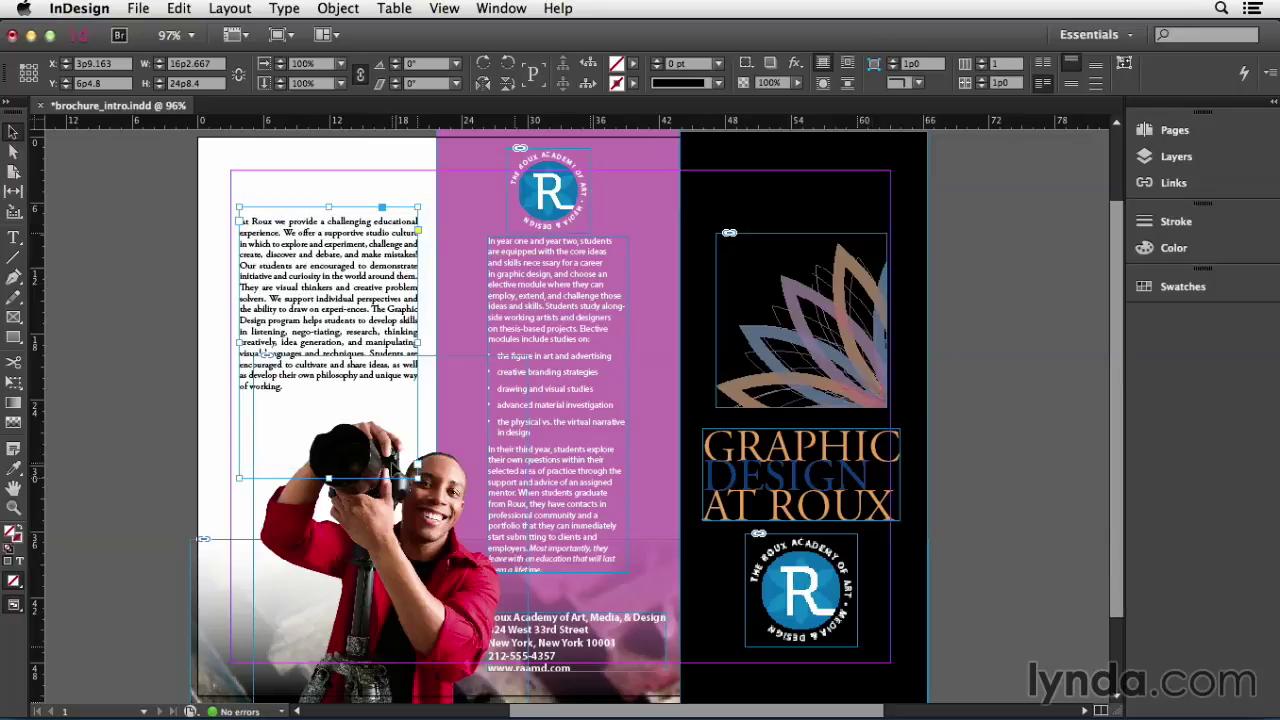
drag(418, 479, 362, 600)
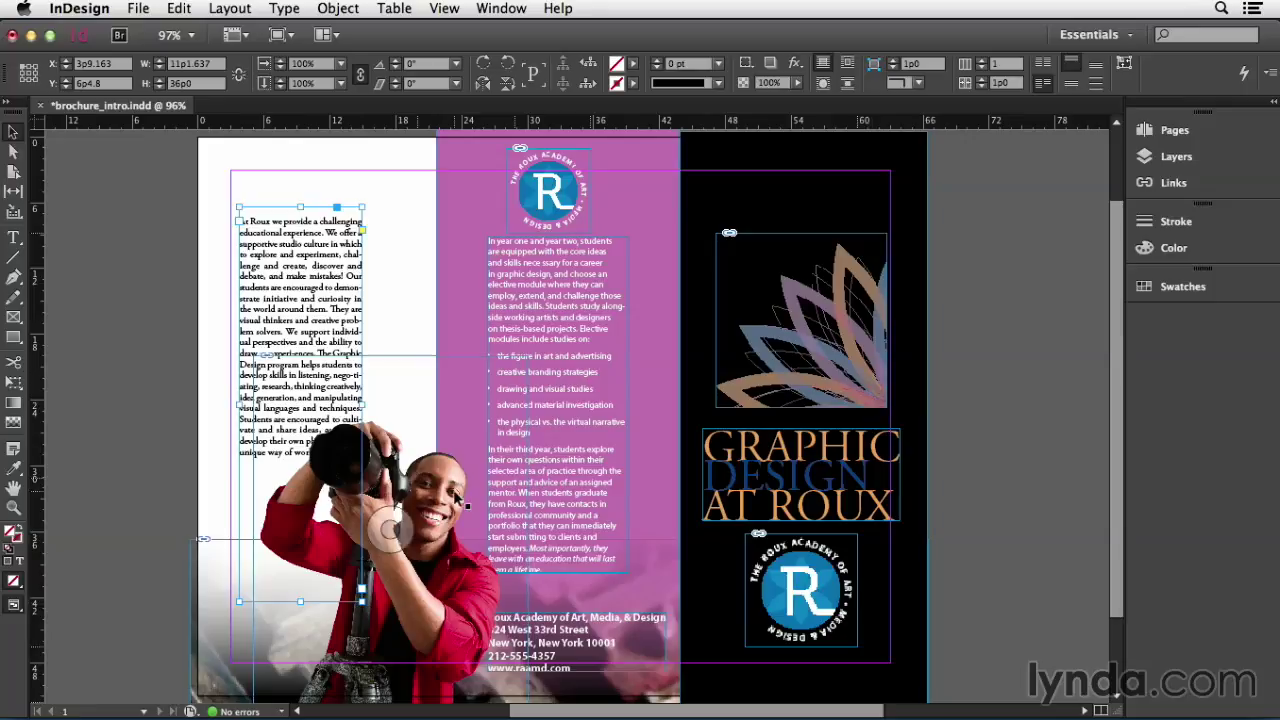
click(456, 495)
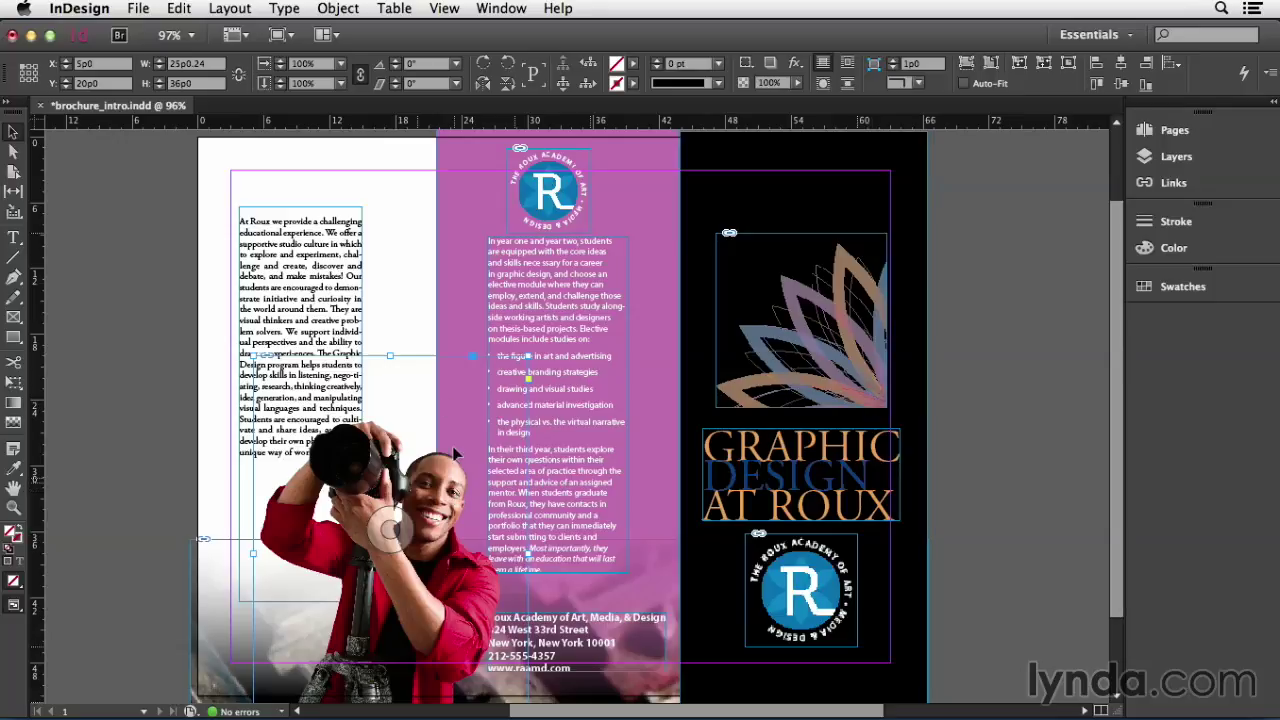
Give the photo a Wrap around object shape text wrap with Detect Edges contour type.
click(501, 8)
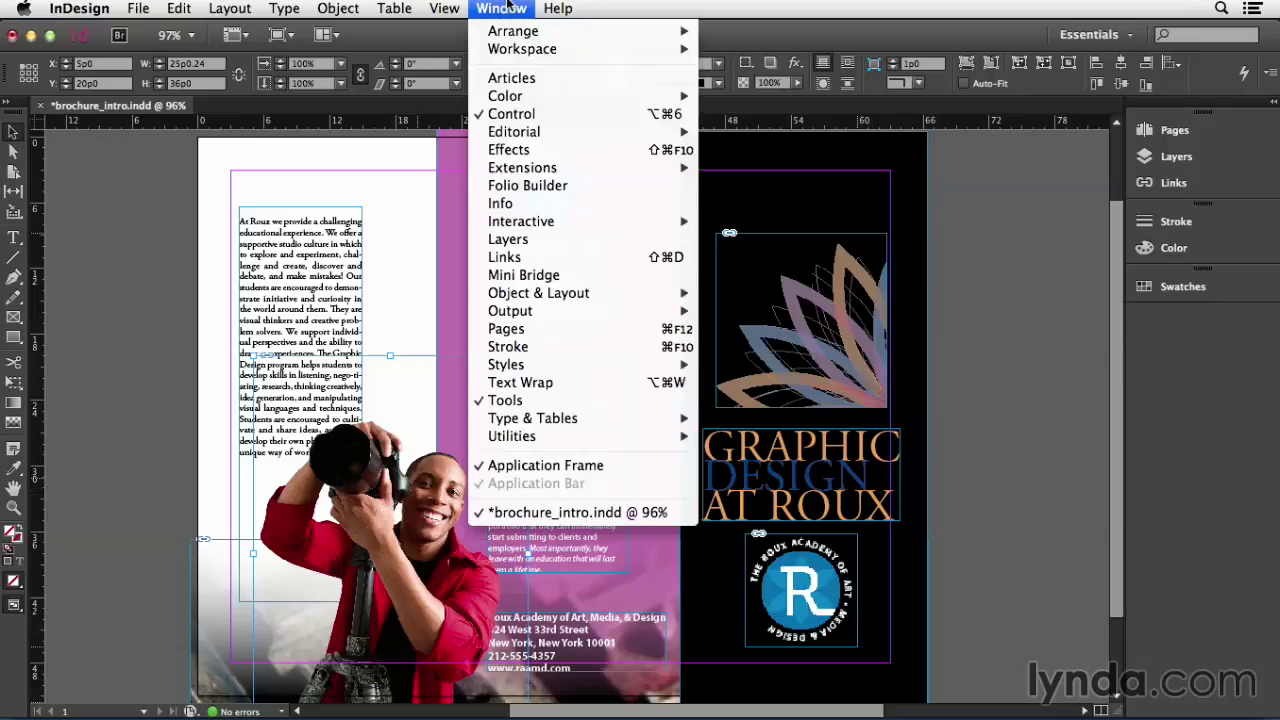
click(571, 388)
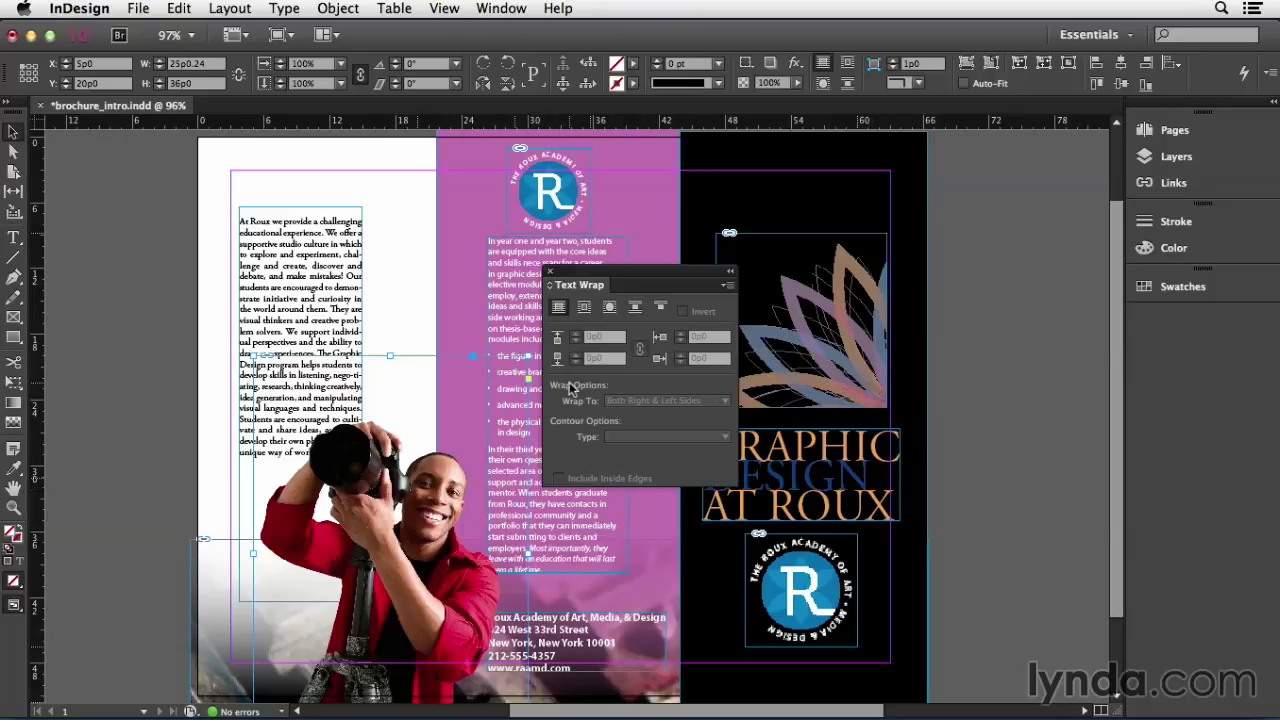
click(608, 318)
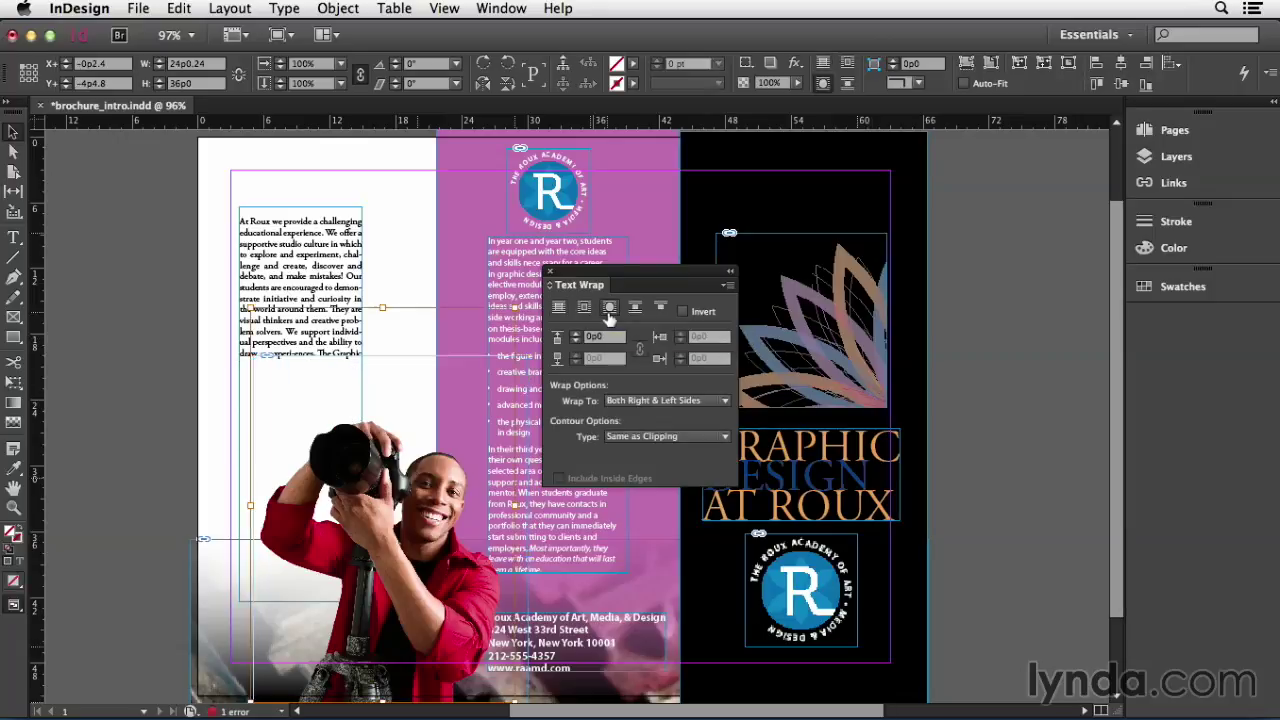
click(636, 437)
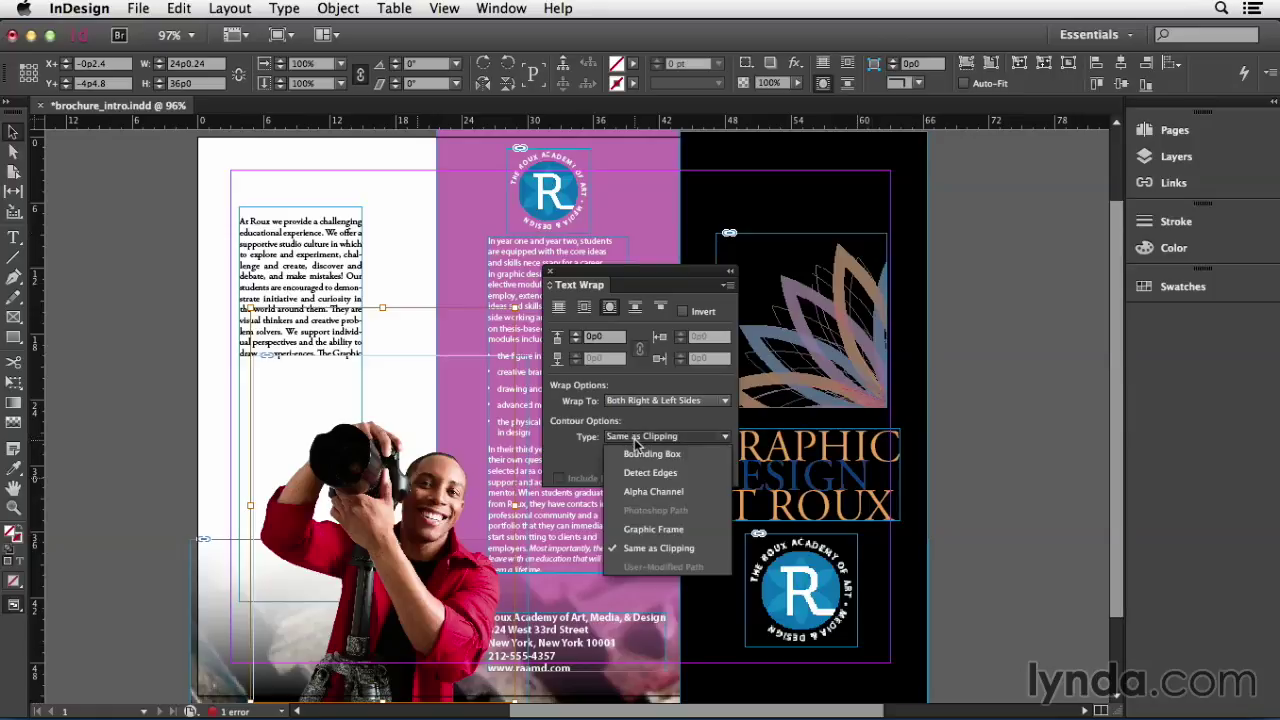
click(658, 472)
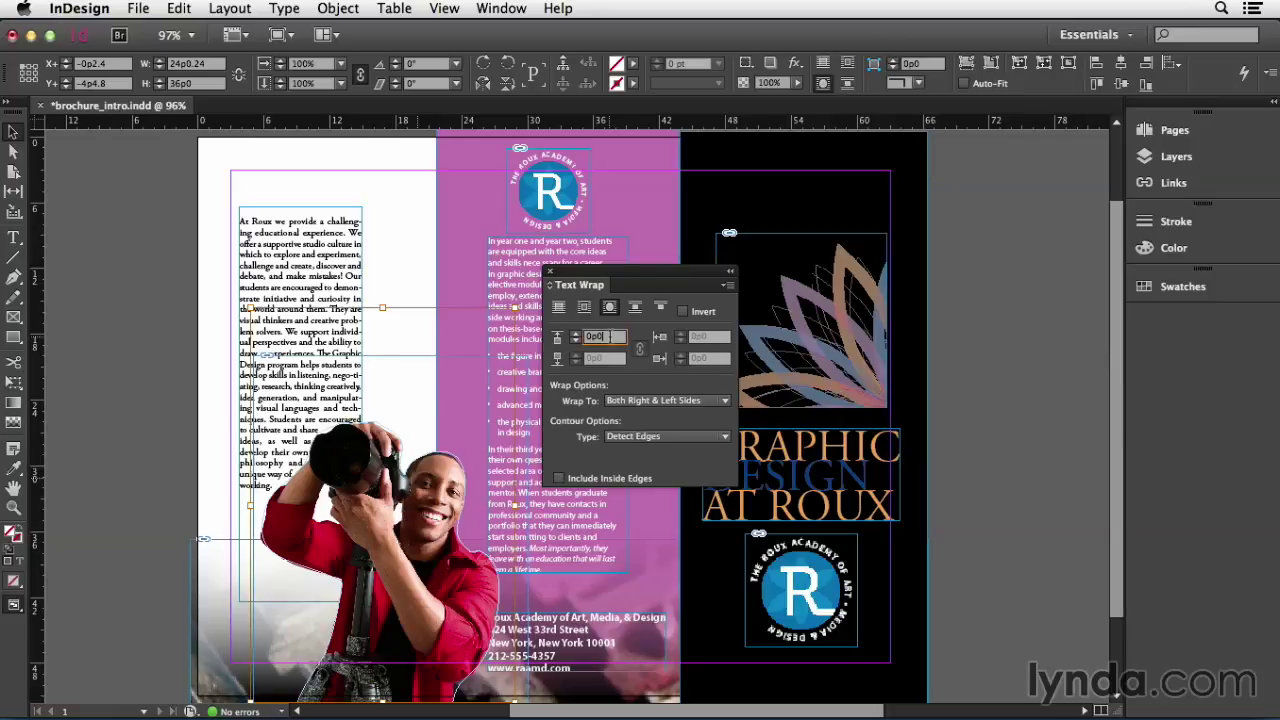
Set the photo's top wrap offset to 9 pt, then change it to 0p4.
double_click(610, 337)
text(9 pt)
key(Return)
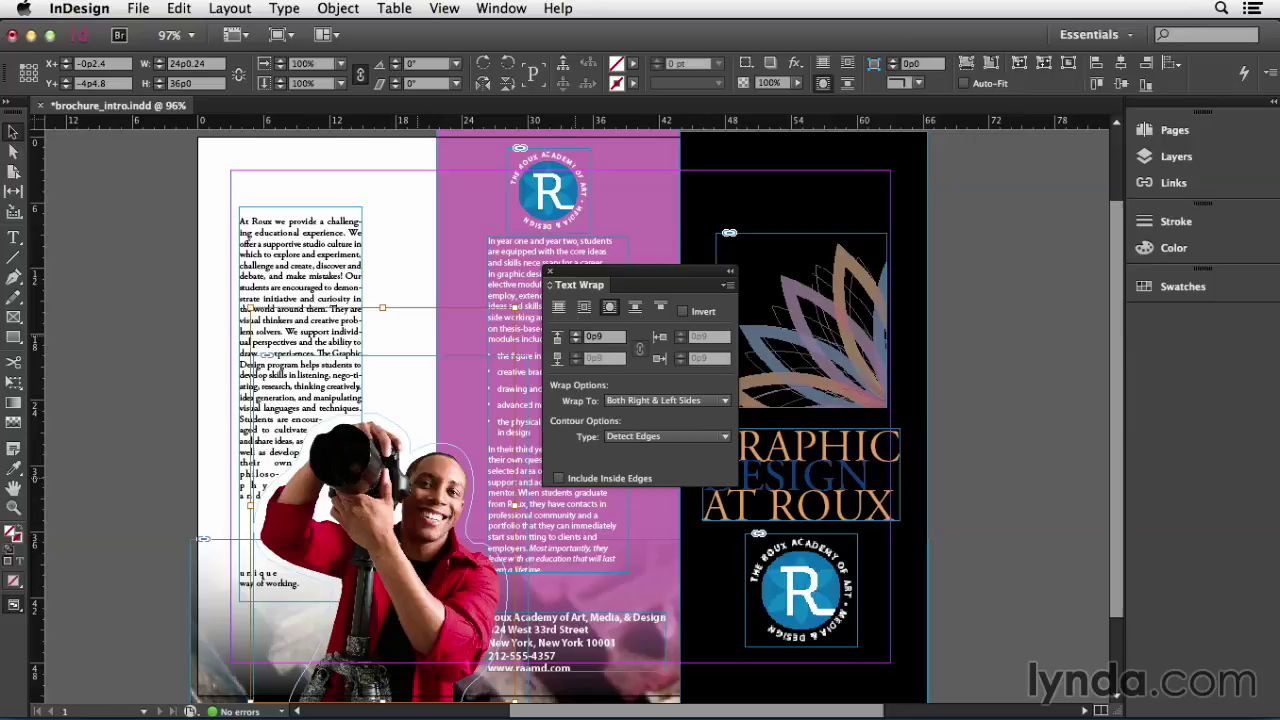
click(605, 337)
text(0p4)
key(Return)
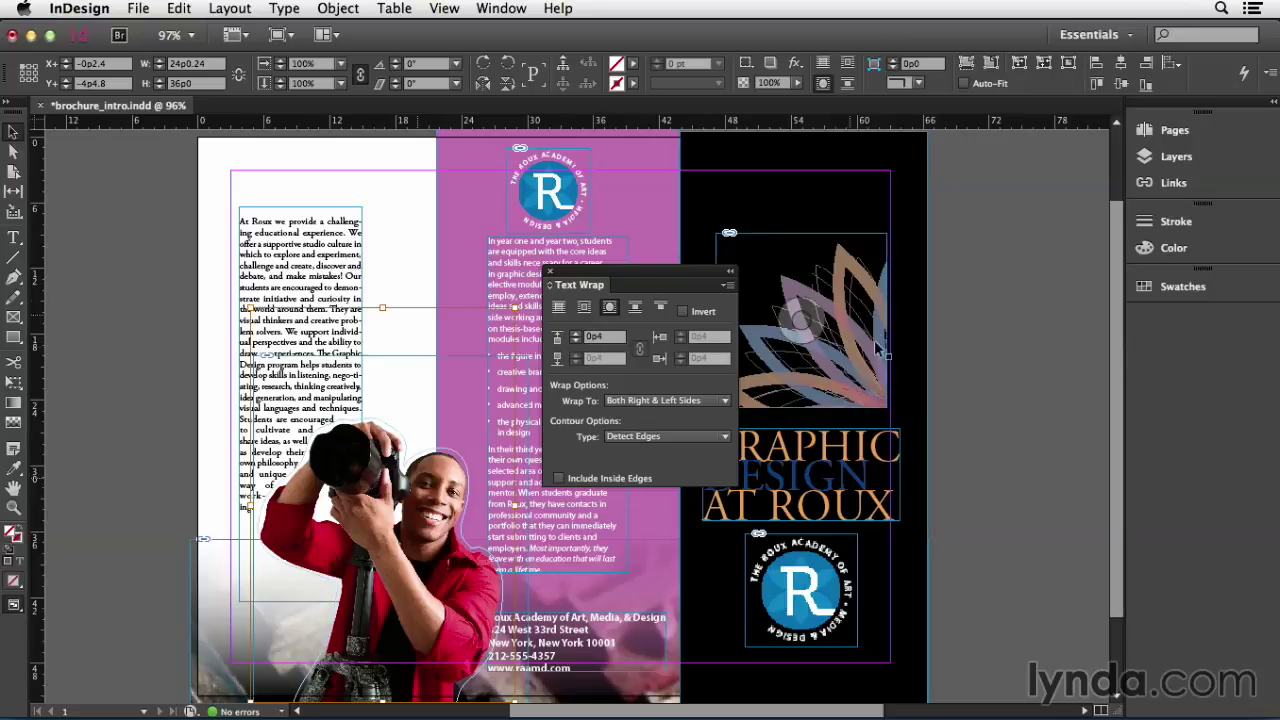
Close the Text Wrap panel and fit the flower graphic proportionally in its frame.
click(828, 388)
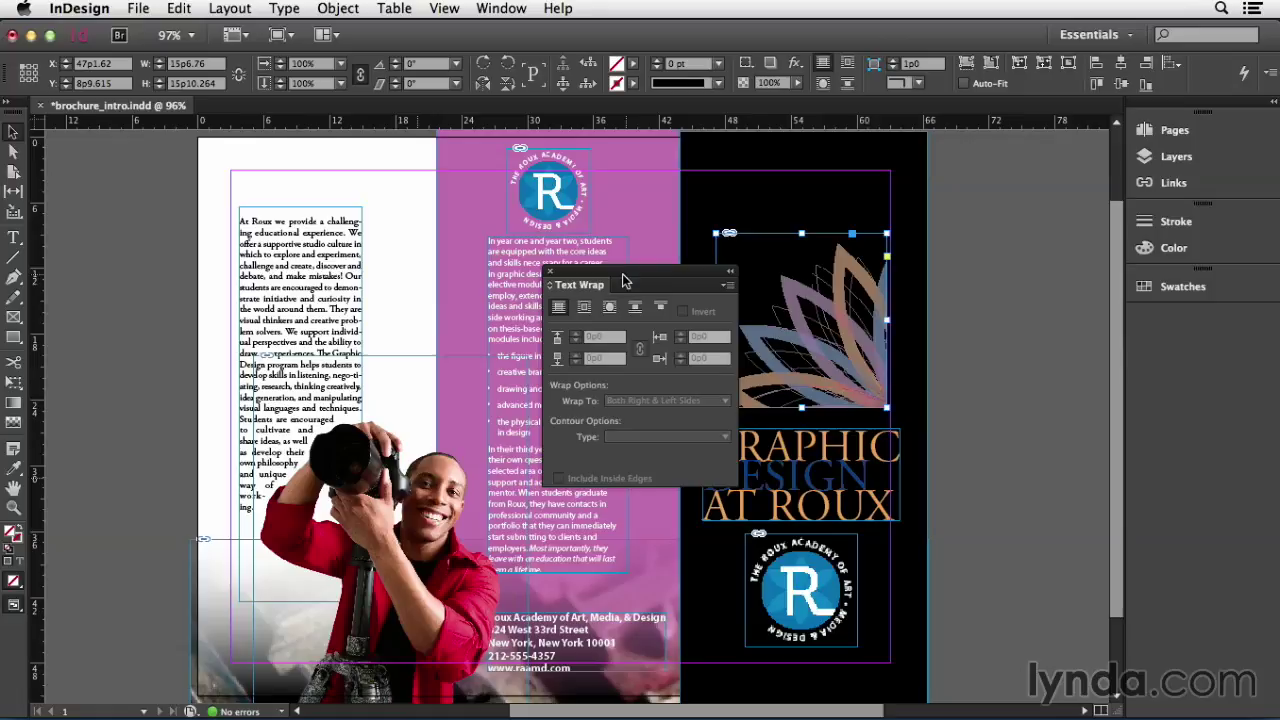
click(549, 271)
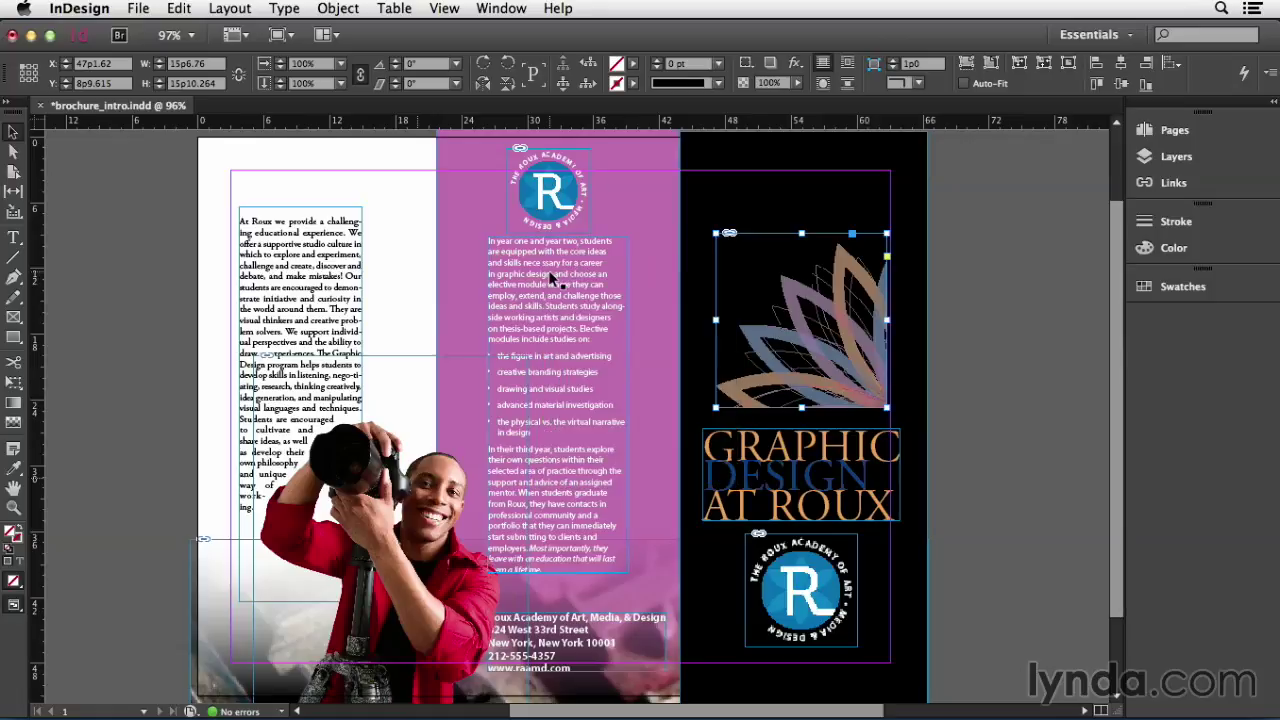
click(994, 66)
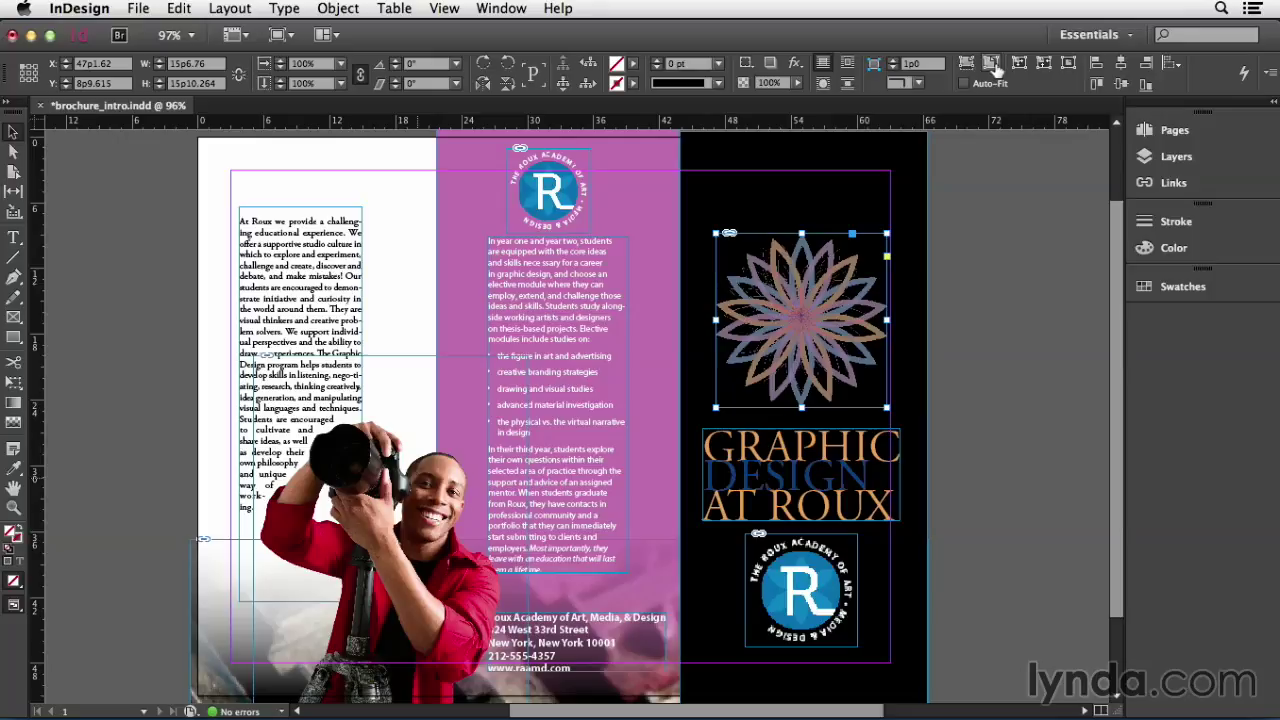
click(390, 530)
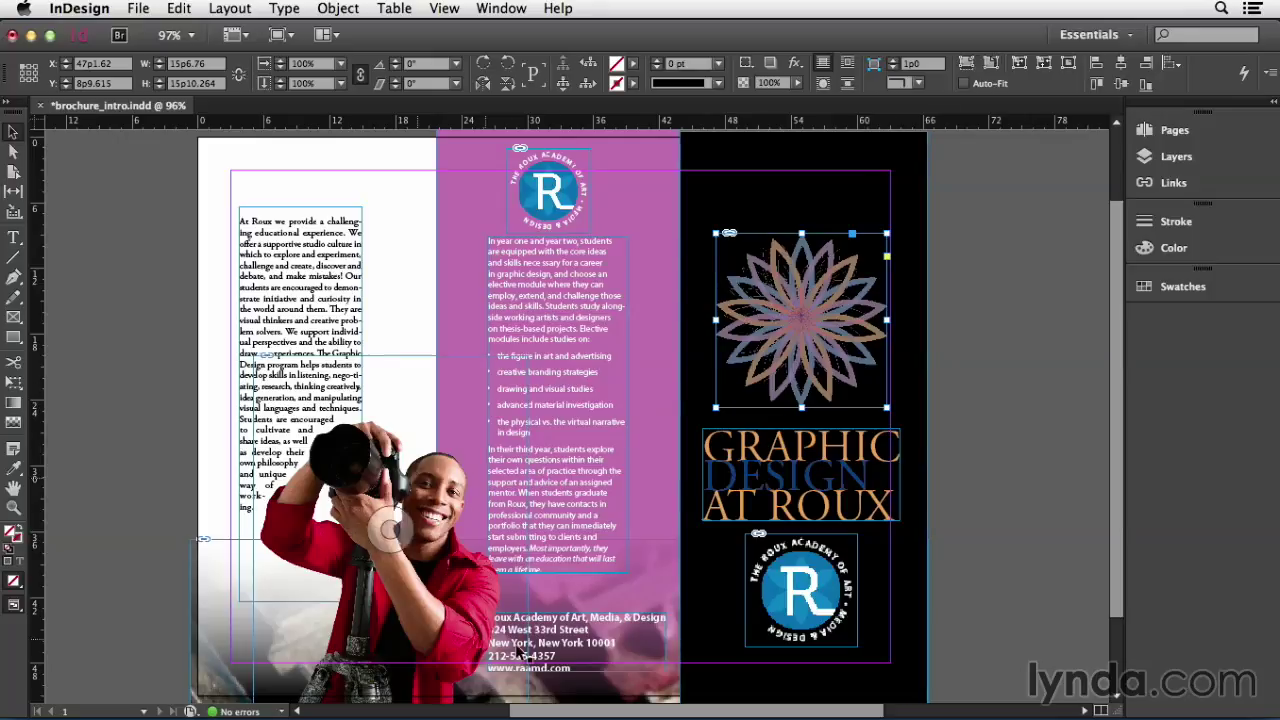
click(560, 582)
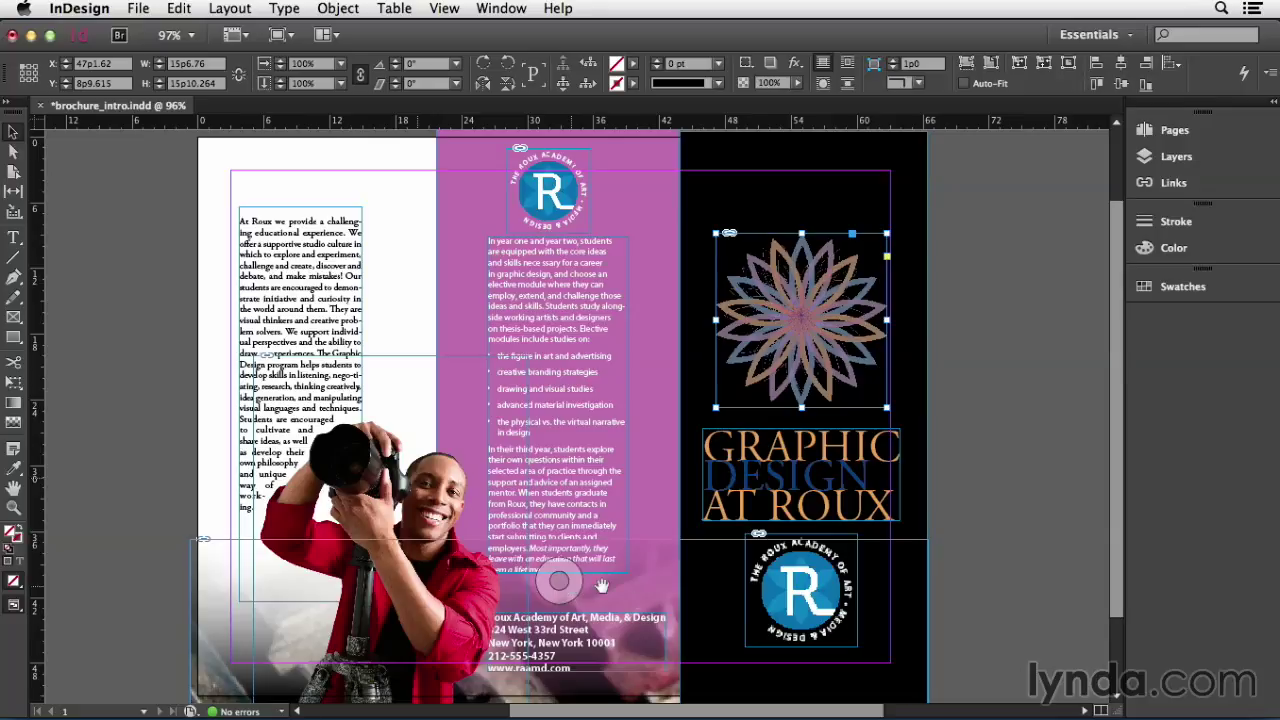
Bring the pink column's body text and address frames to the front, above the photo.
click(598, 478)
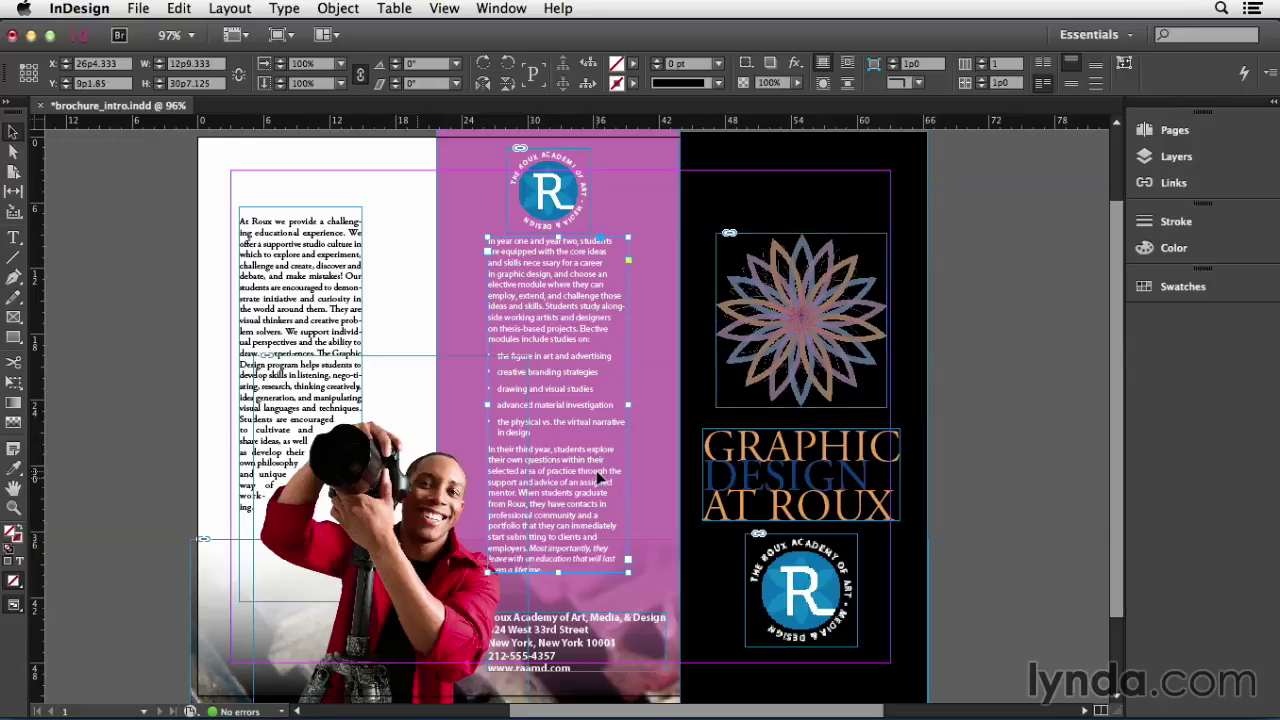
shift+click(598, 635)
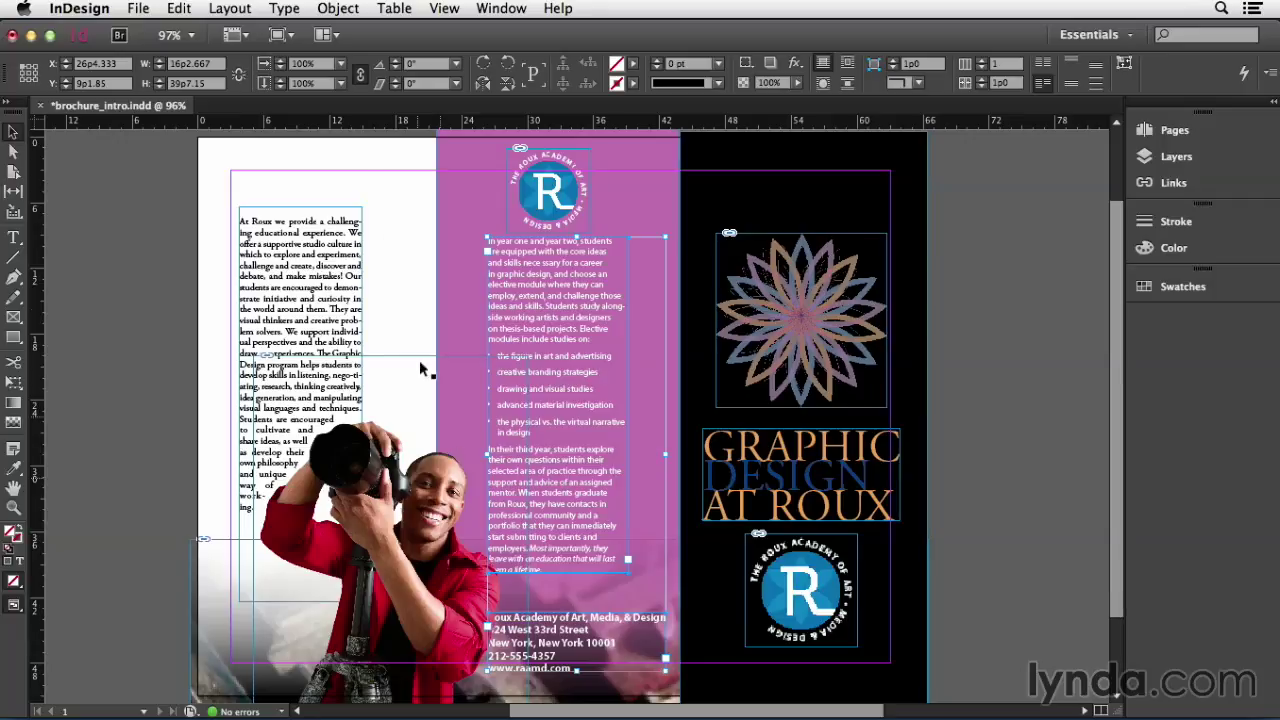
click(338, 8)
mouse_move(376, 72)
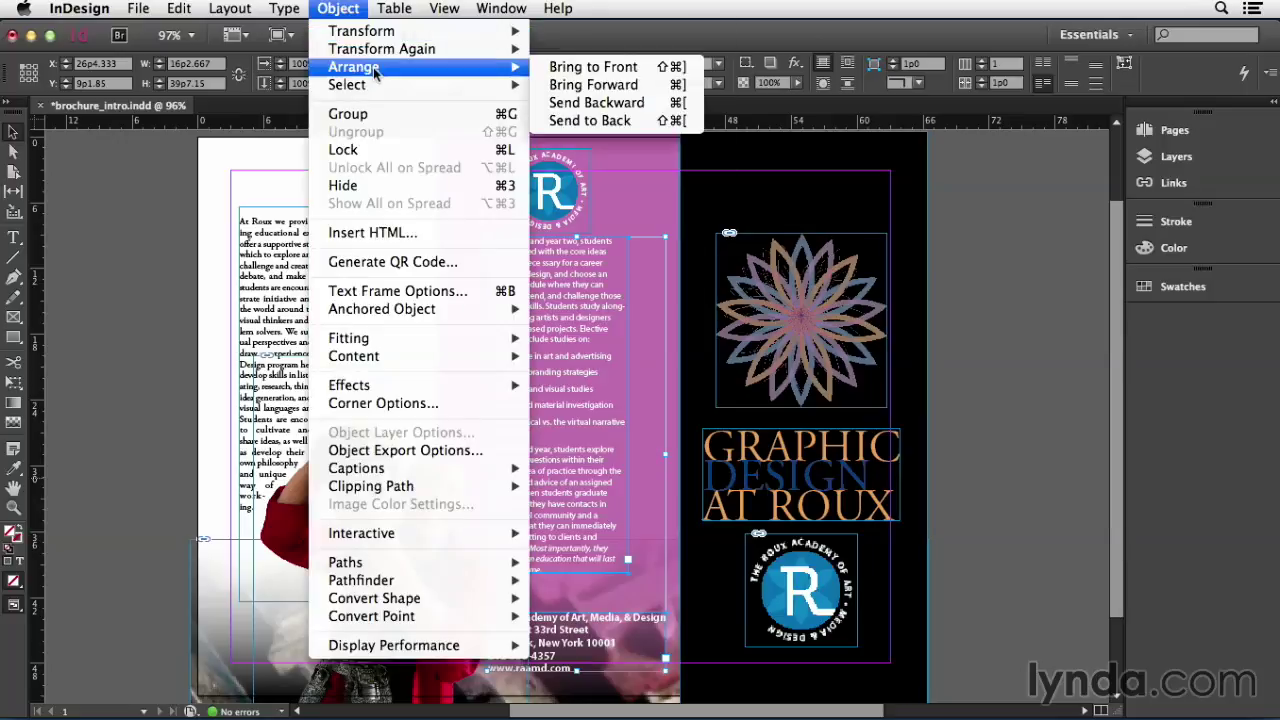
click(590, 67)
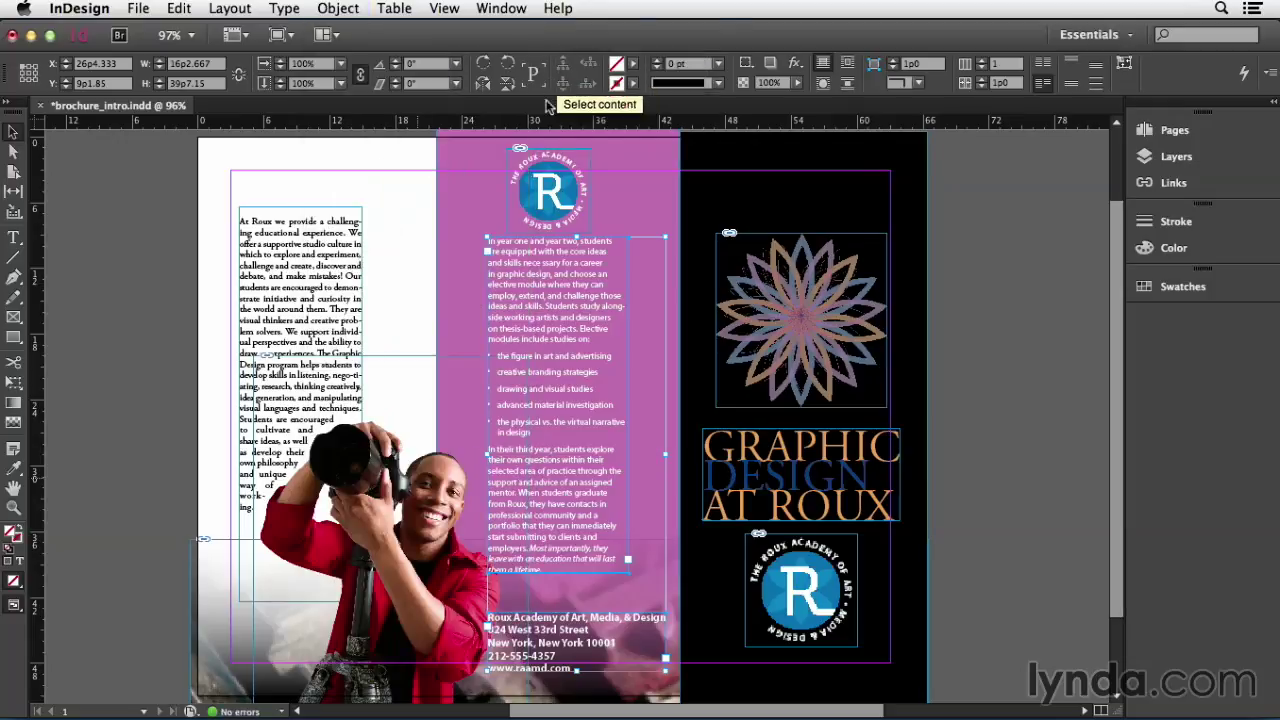